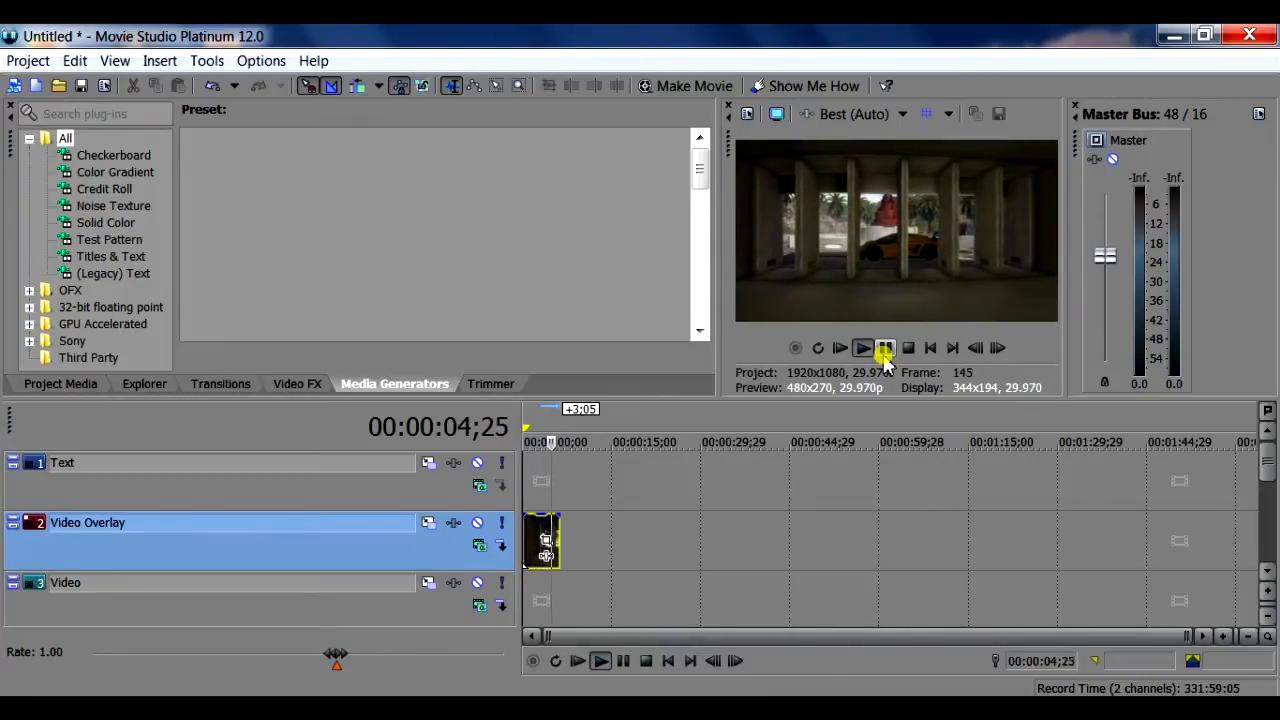
Preview the car clip's motion and return the playhead to the start of the project
left_click(885, 350)
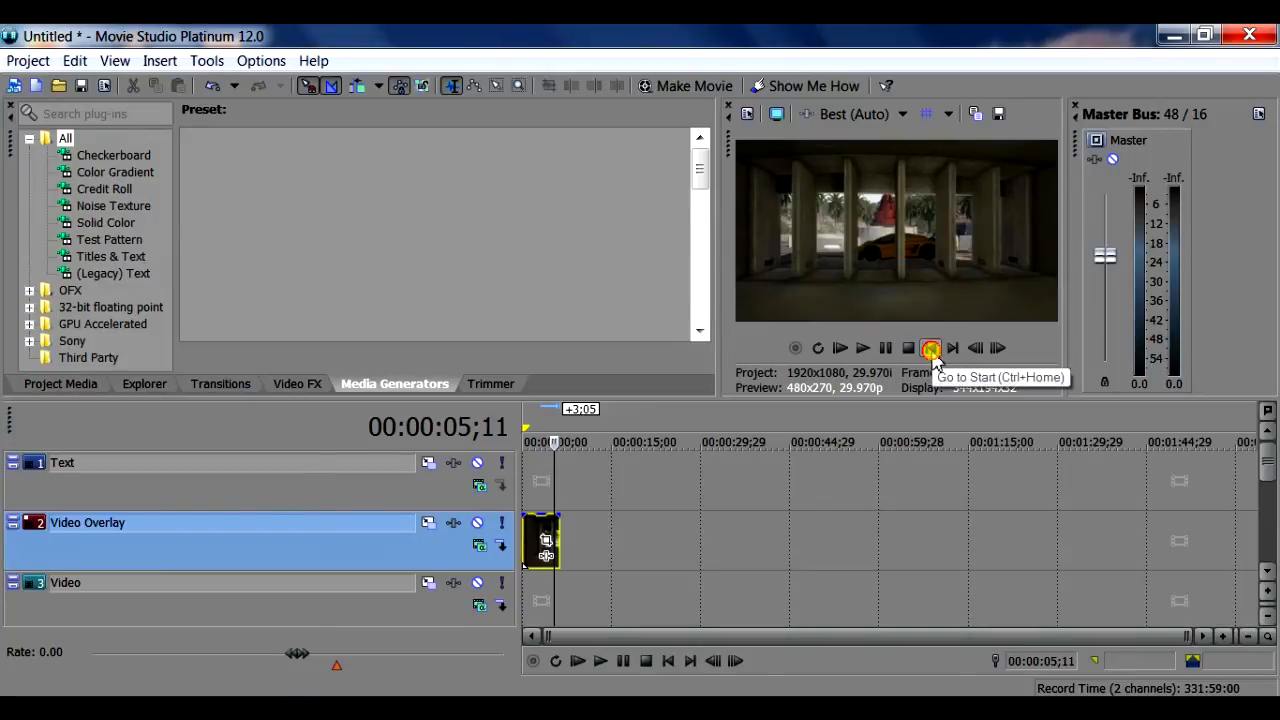
left_click(930, 350)
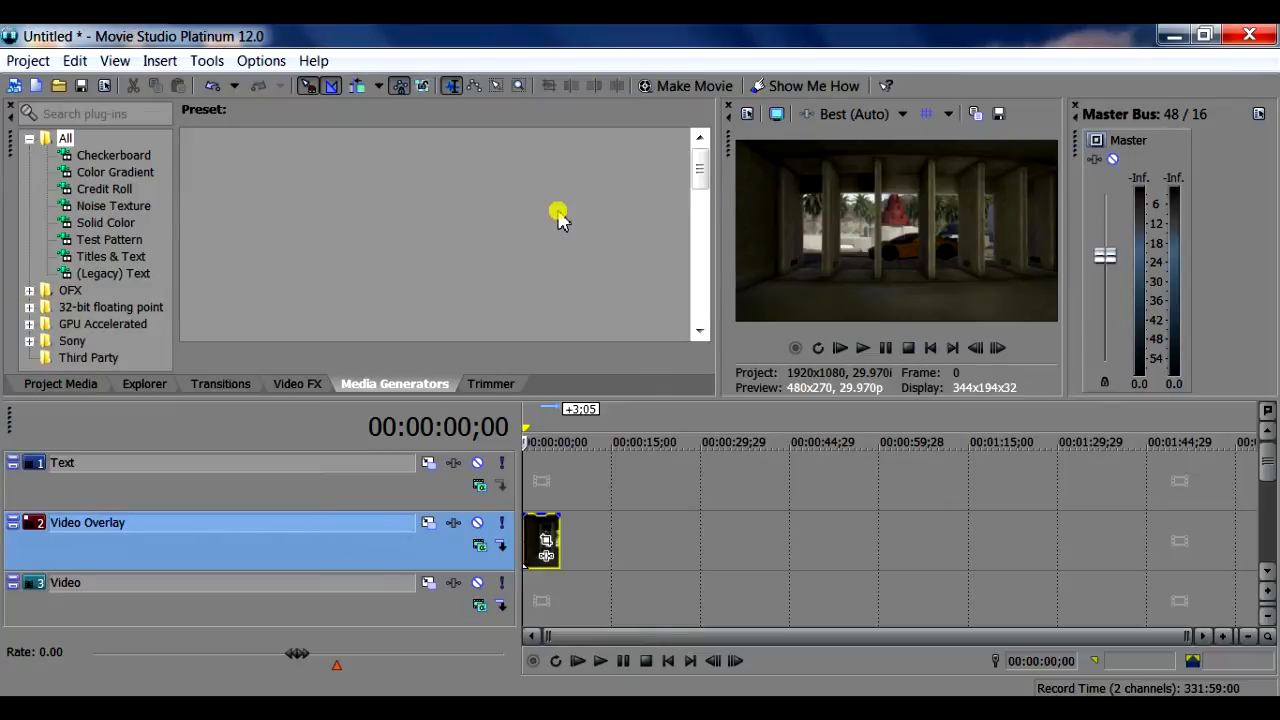
left_click(874, 347)
left_click(880, 348)
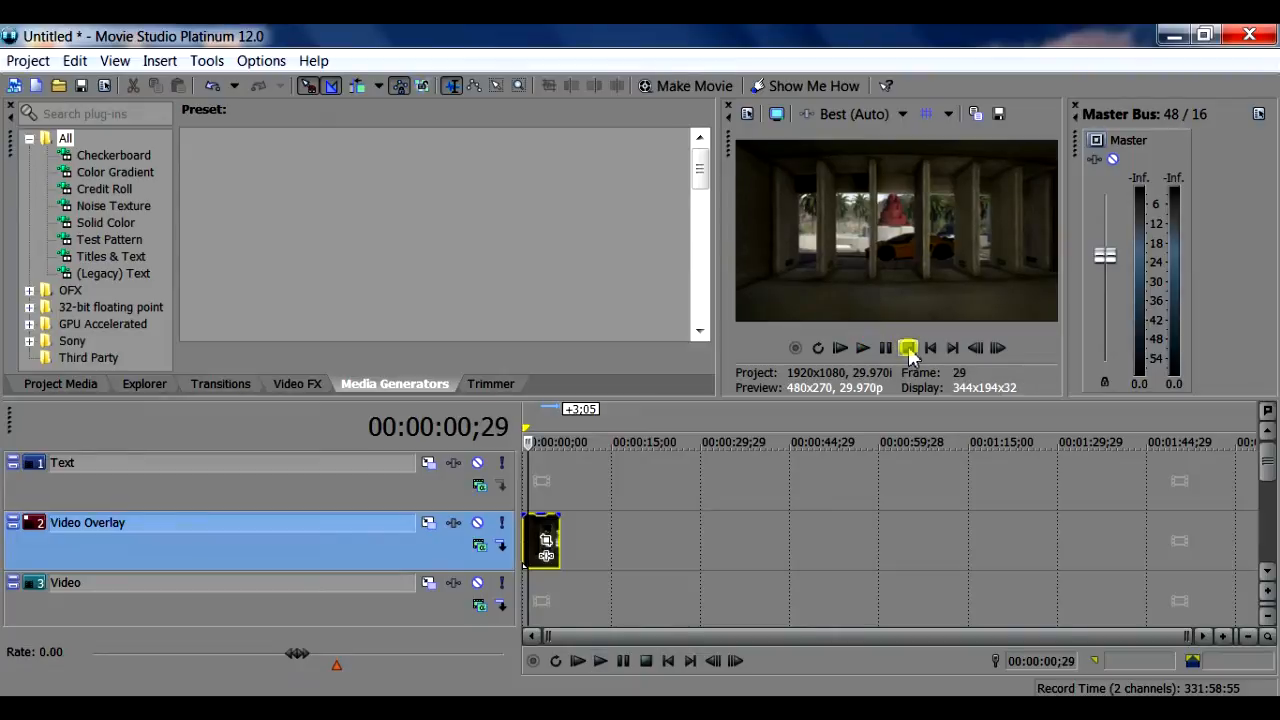
left_click(930, 349)
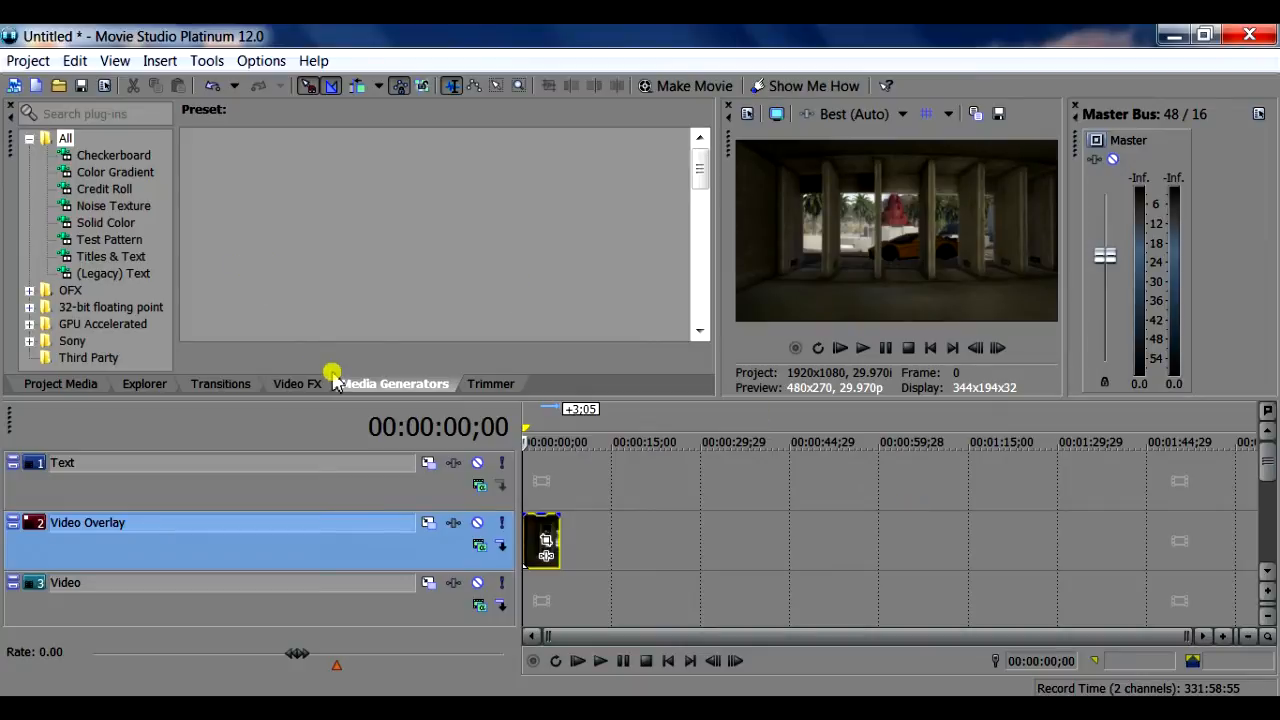
Add a default Titles & Text event at the start of the Text track and replace its sample text with "TEXT"
left_click(113, 257)
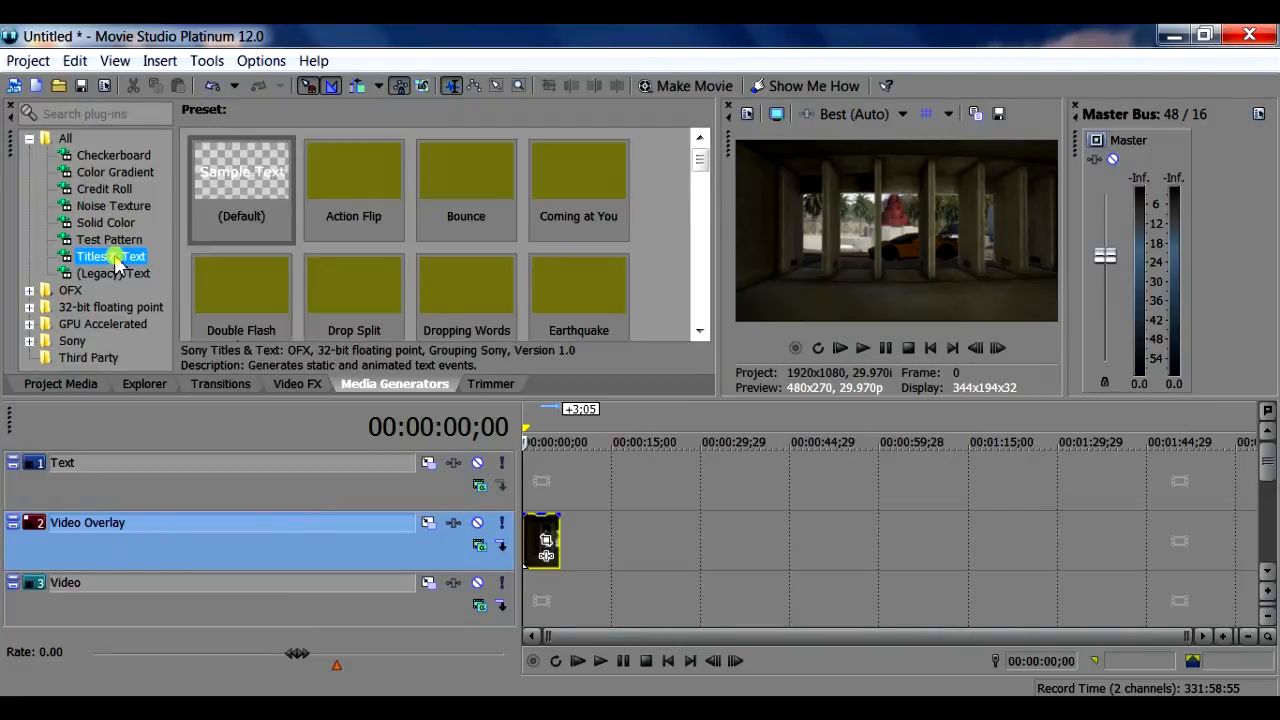
left_click_drag(241, 190, 562, 487)
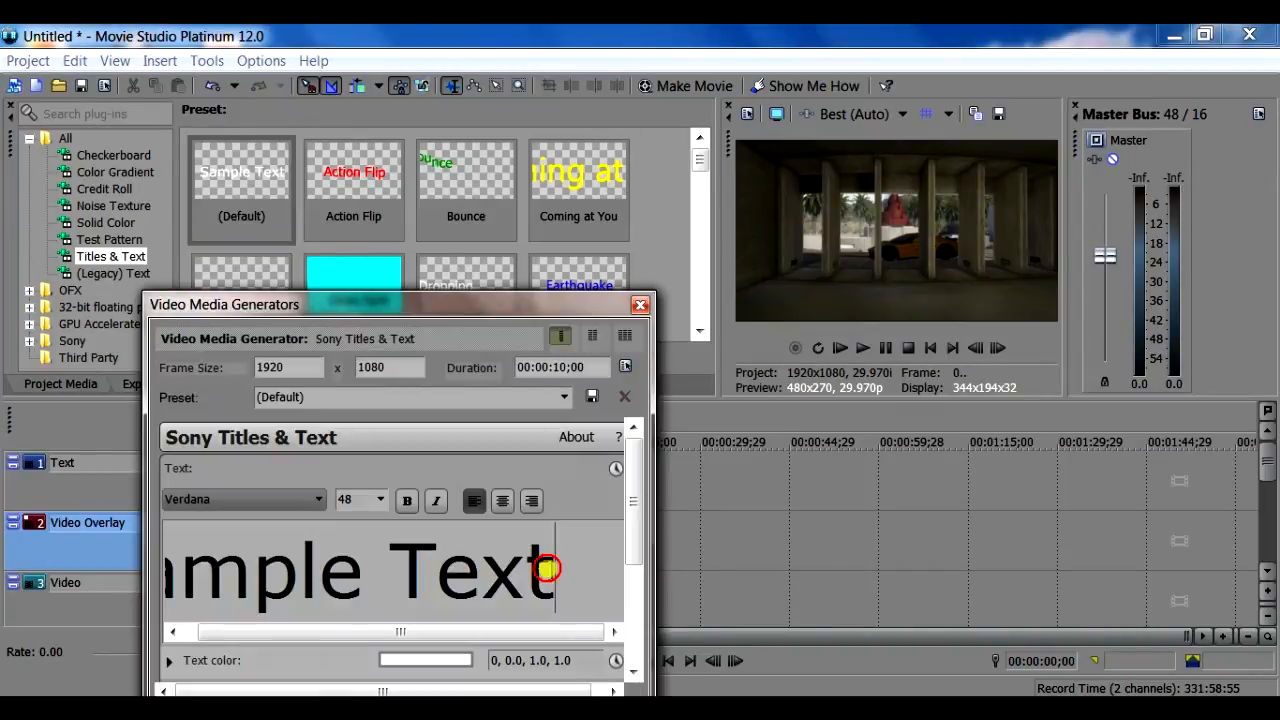
left_click_drag(543, 571, 195, 577)
key("Delete")
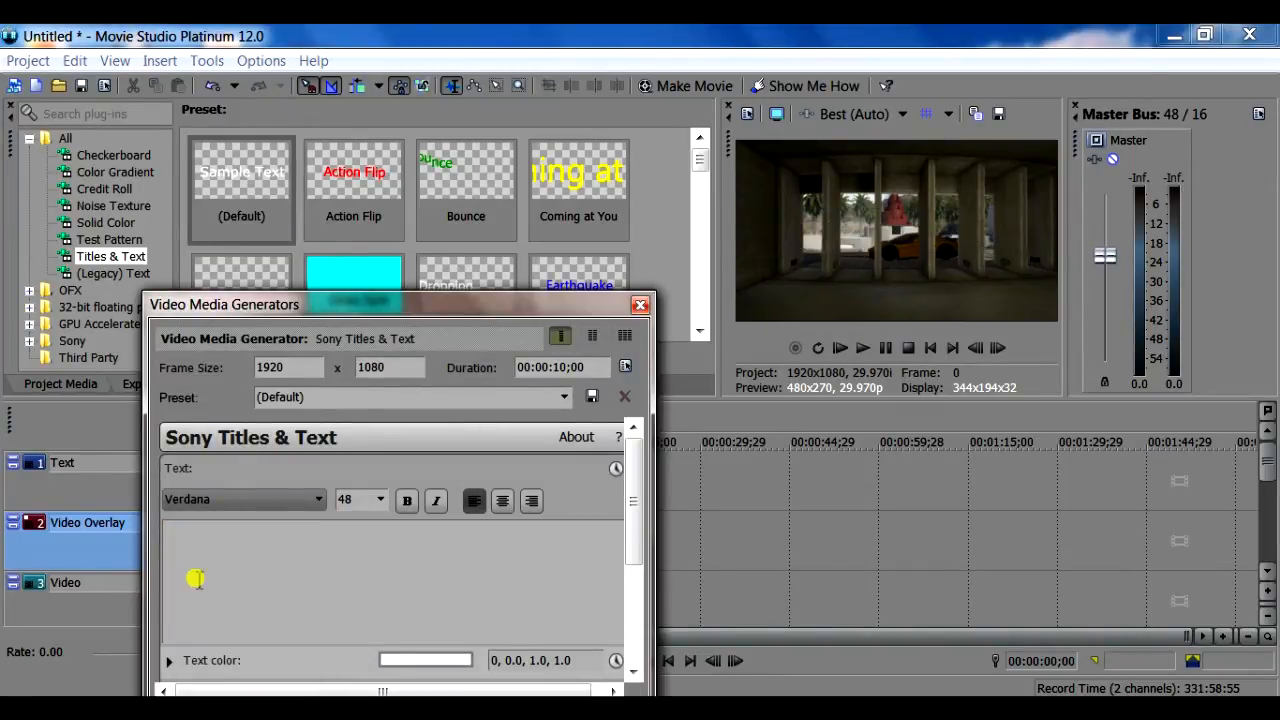
type("TEXT")
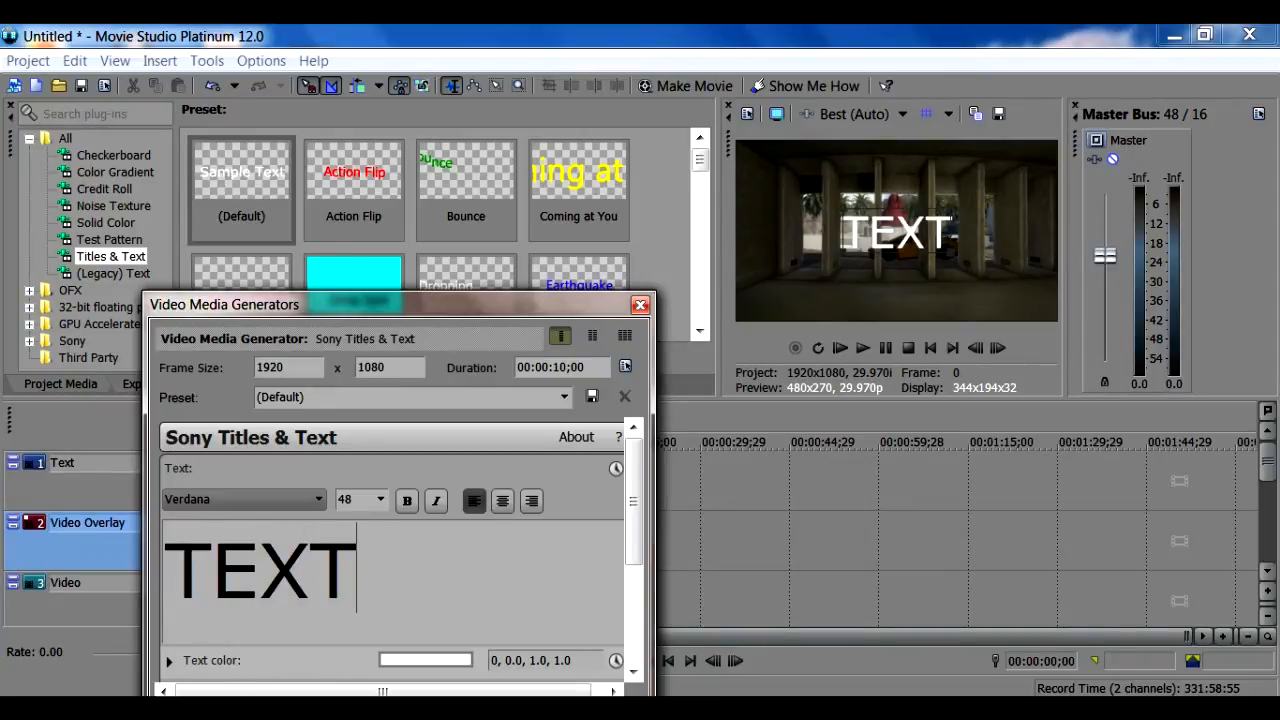
Set the title's font to Impact and trim the title event to end with the video clip below it
left_click_drag(355, 576, 171, 553)
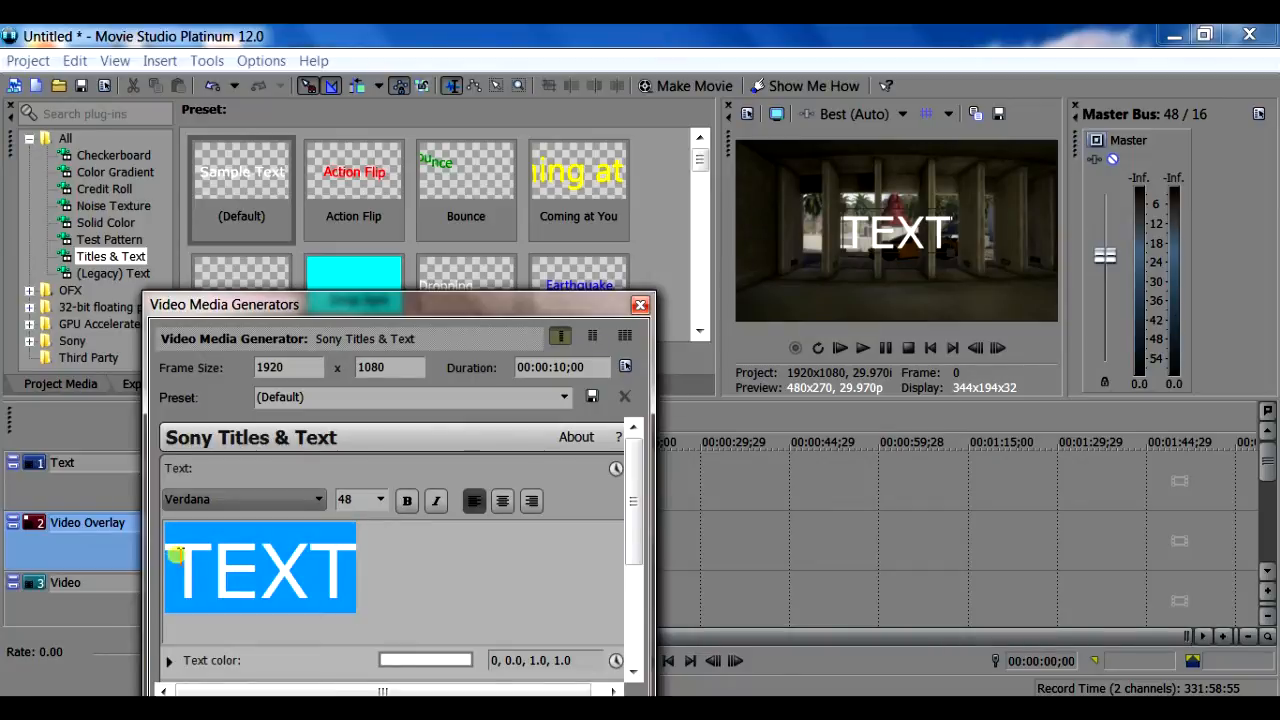
left_click(271, 500)
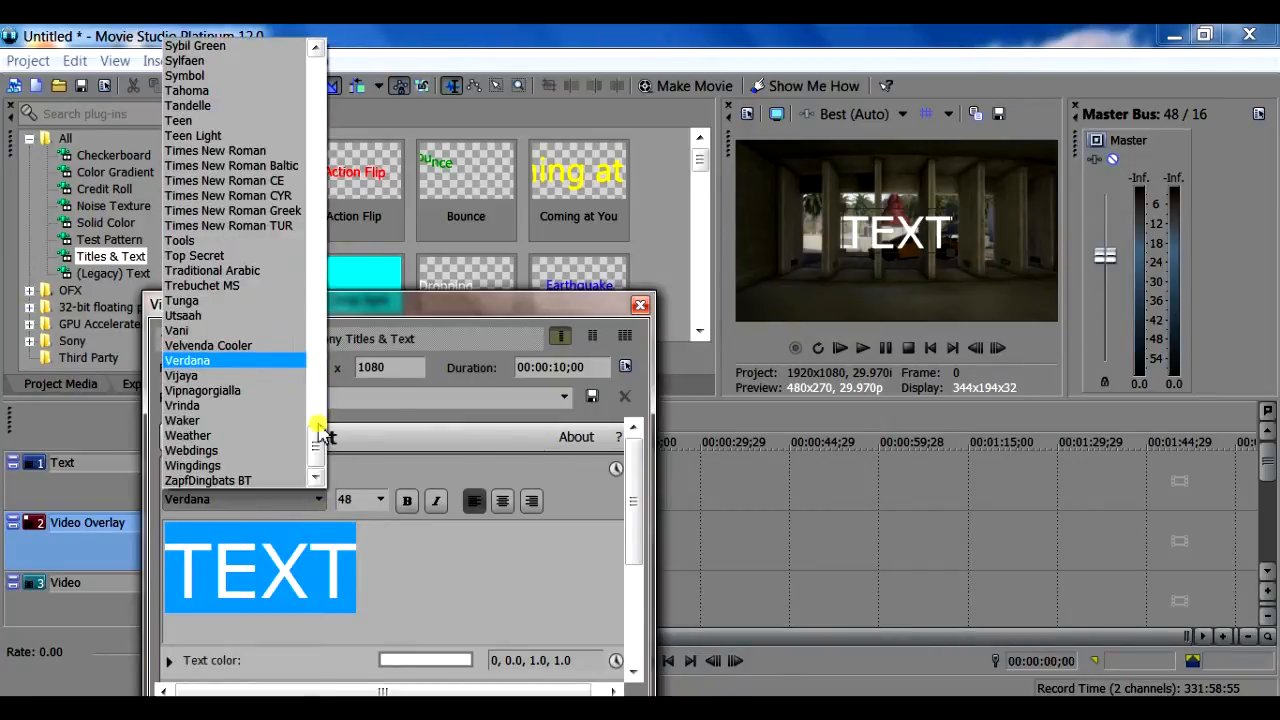
left_click(318, 428)
left_click_drag(318, 418, 313, 290)
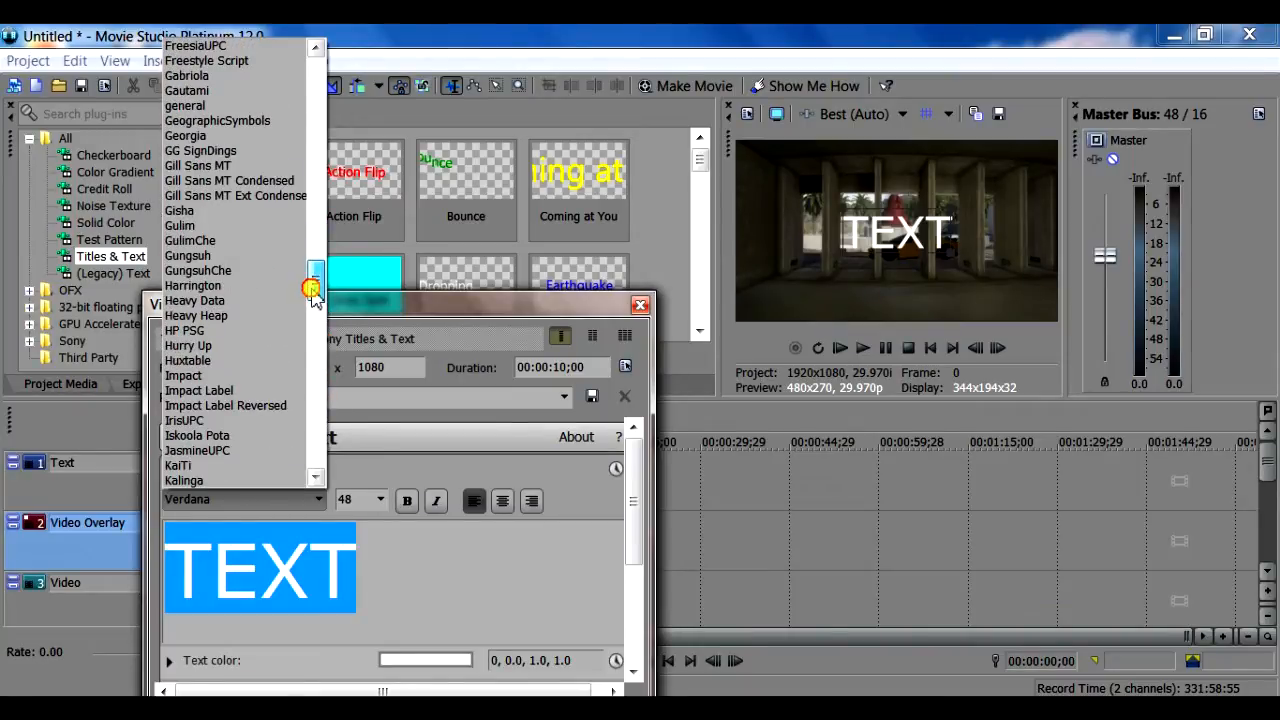
left_click(193, 376)
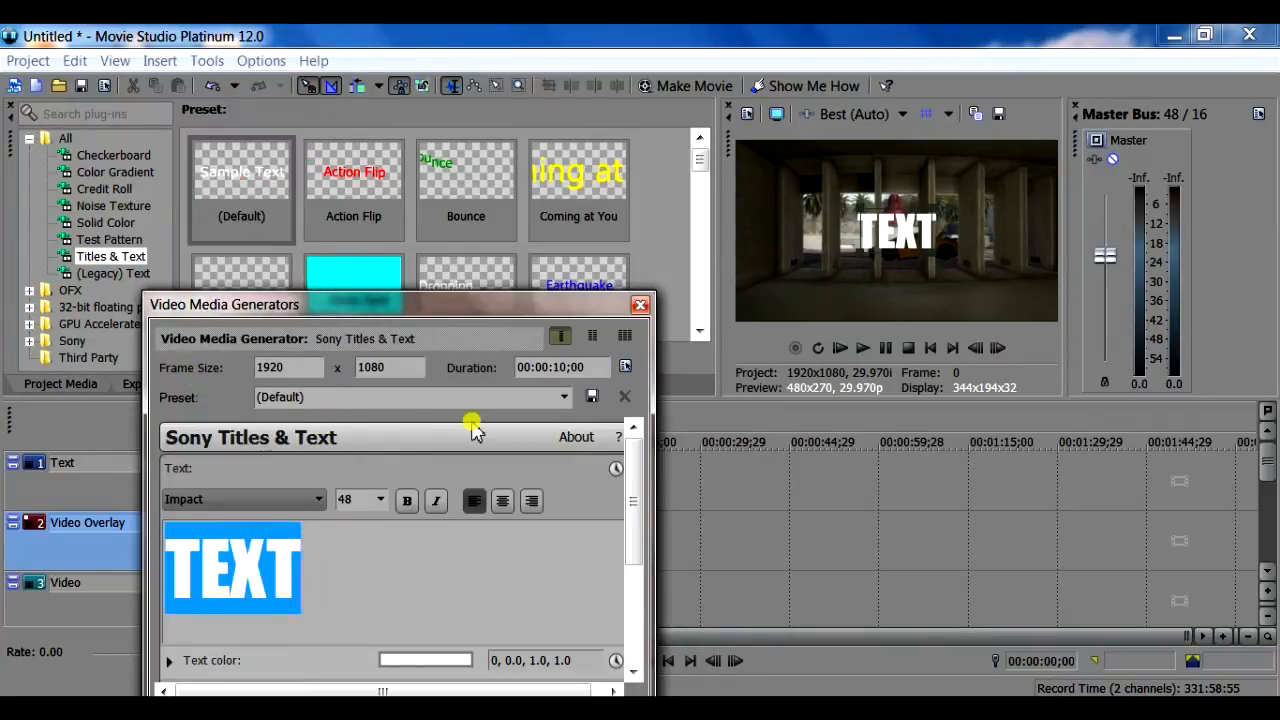
left_click(638, 305)
left_click_drag(583, 480, 560, 482)
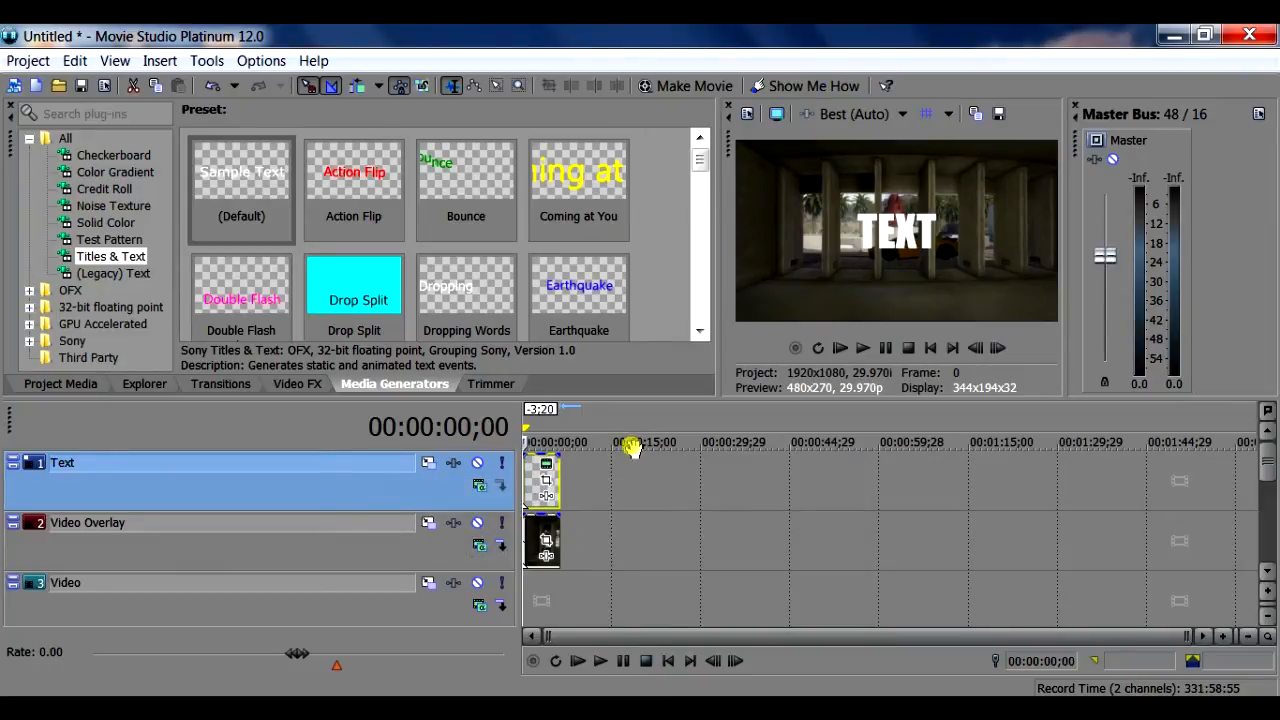
In the title's Event Pan/Crop, shrink the text slightly and place it just below the car at 00:00:00;00
left_click(551, 488)
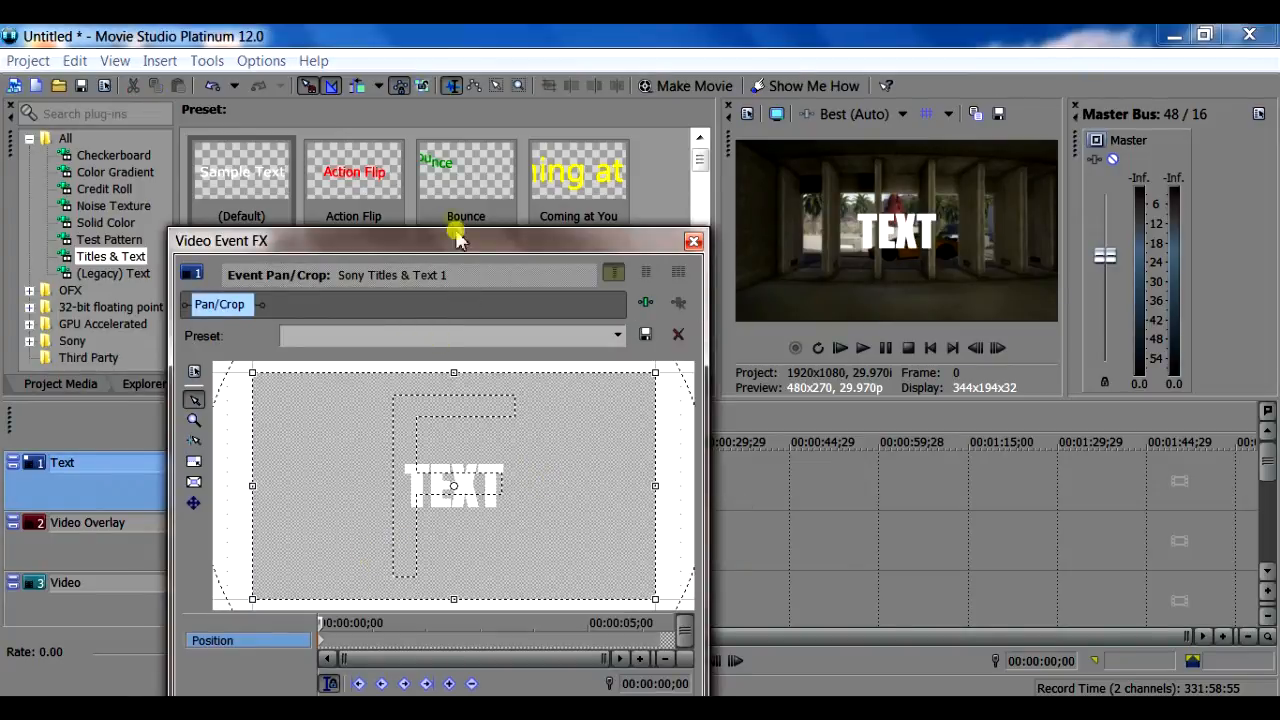
left_click(331, 684)
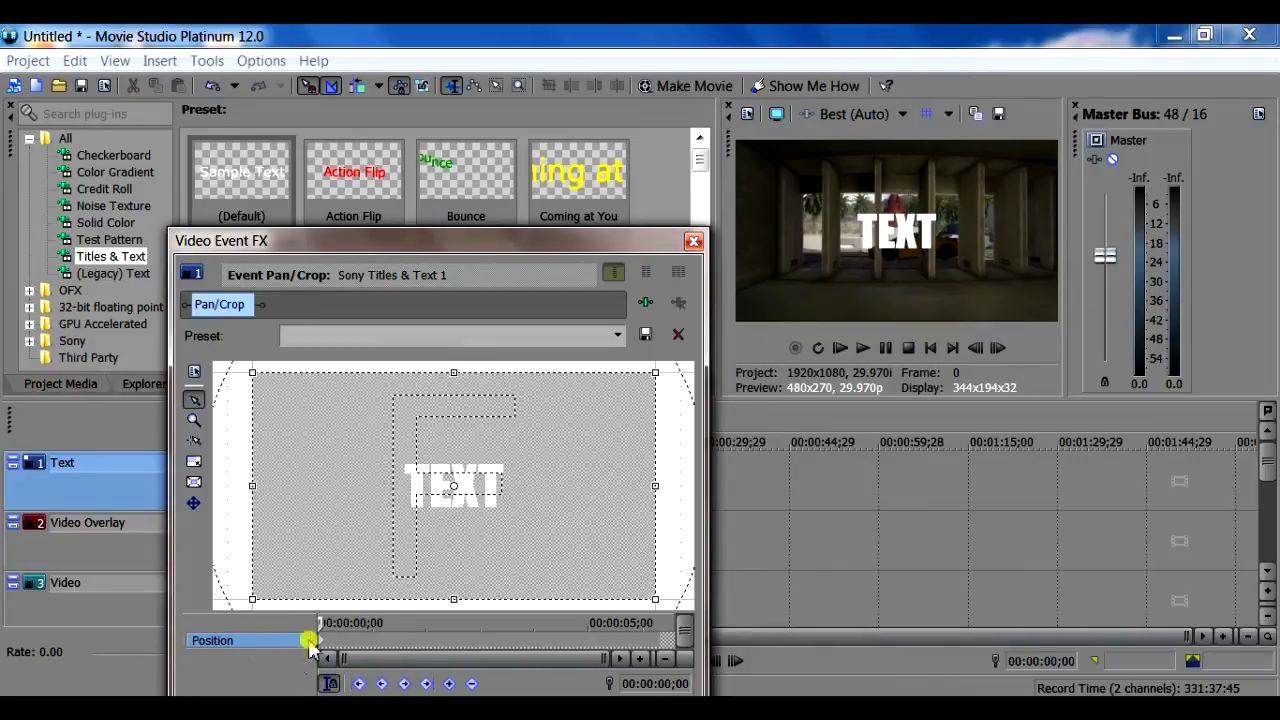
left_click_drag(323, 620, 404, 612)
left_click_drag(495, 608, 260, 616)
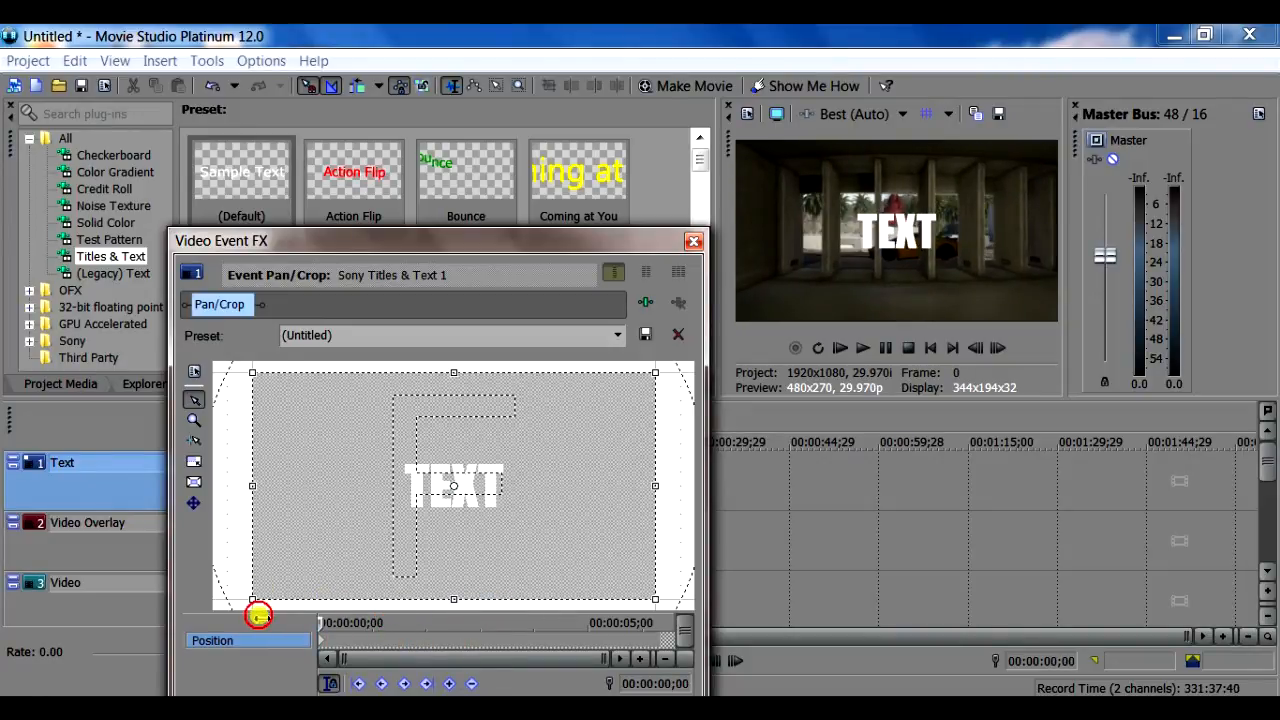
left_click_drag(463, 491, 441, 452)
left_click_drag(630, 556, 693, 592)
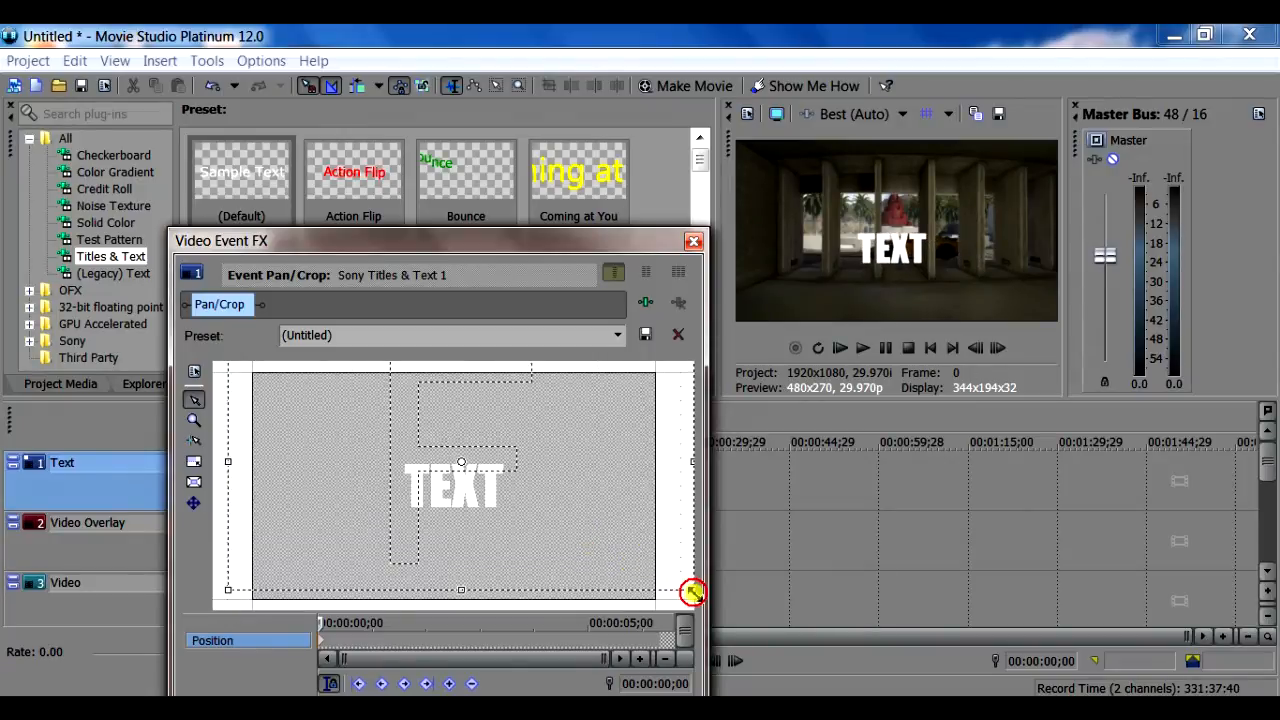
mouse_move(494, 454)
left_mouse_down()
mouse_move(517, 471)
mouse_move(468, 426)
mouse_move(476, 436)
left_mouse_up()
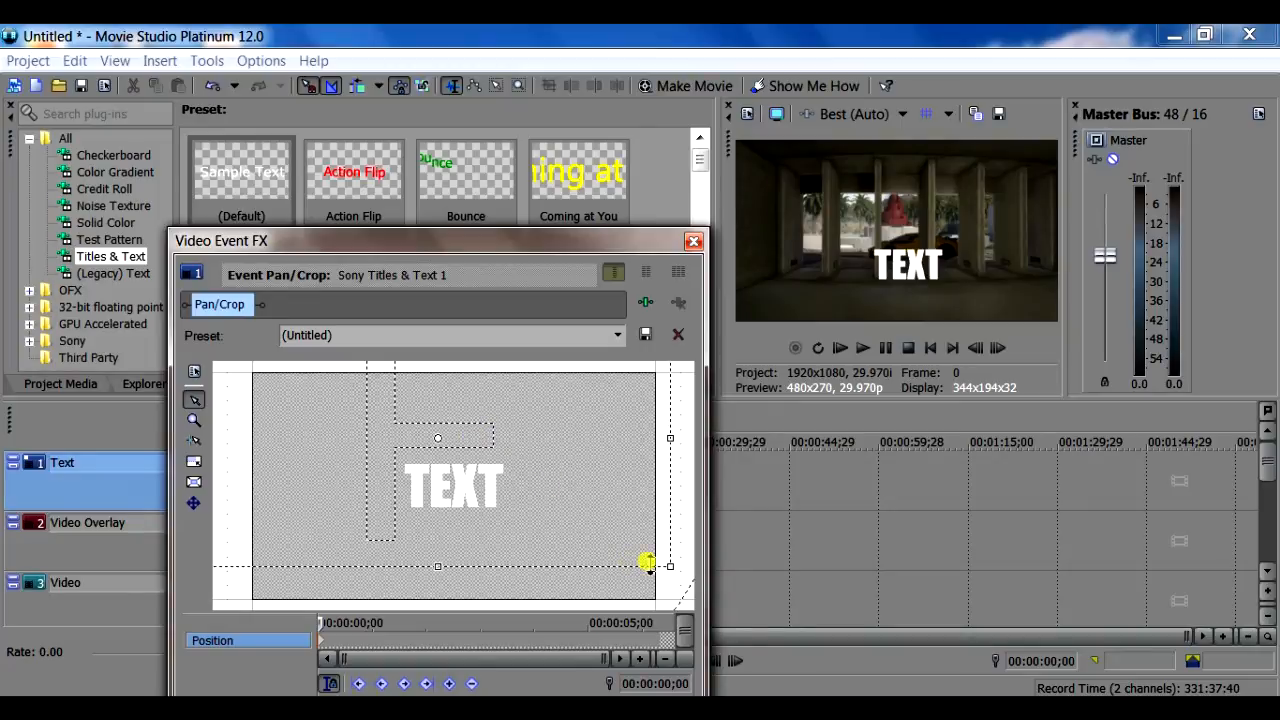
left_click_drag(670, 567, 688, 579)
left_click_drag(545, 495, 515, 472)
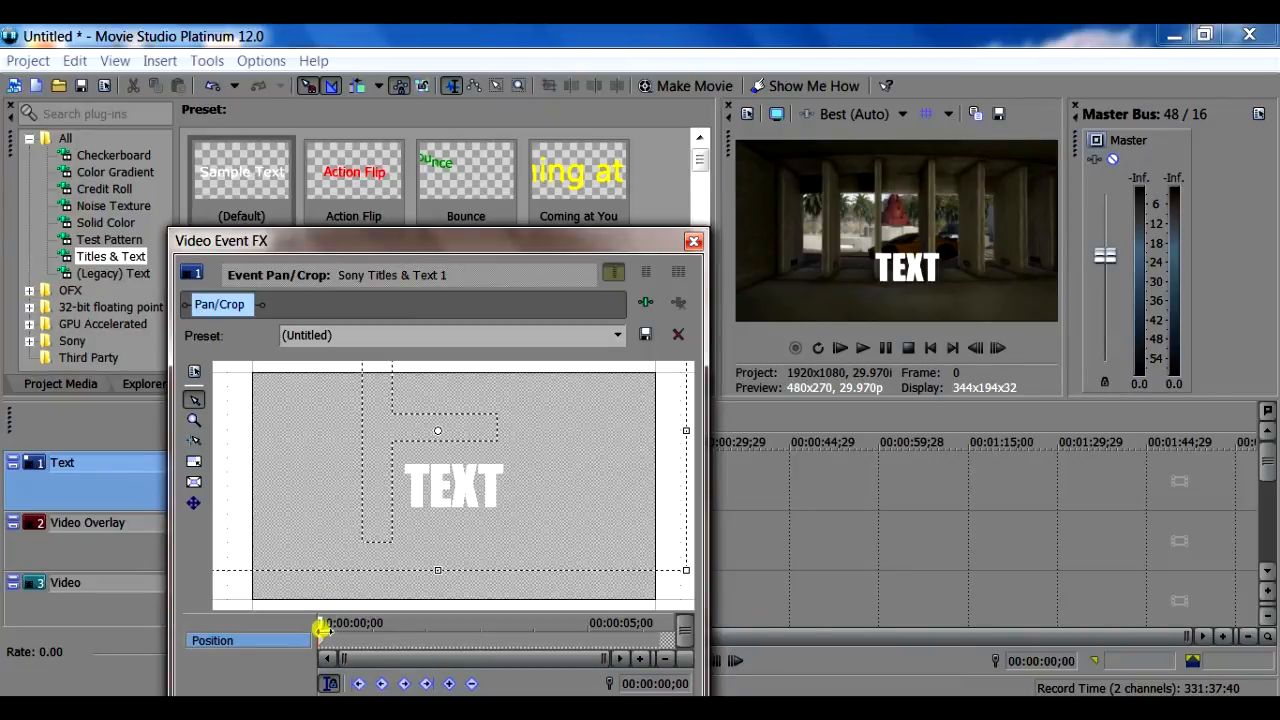
Add a position keyframe at 00:00:06;09 that shifts the text left, keeping it level and under the car
left_click_drag(326, 622, 657, 640)
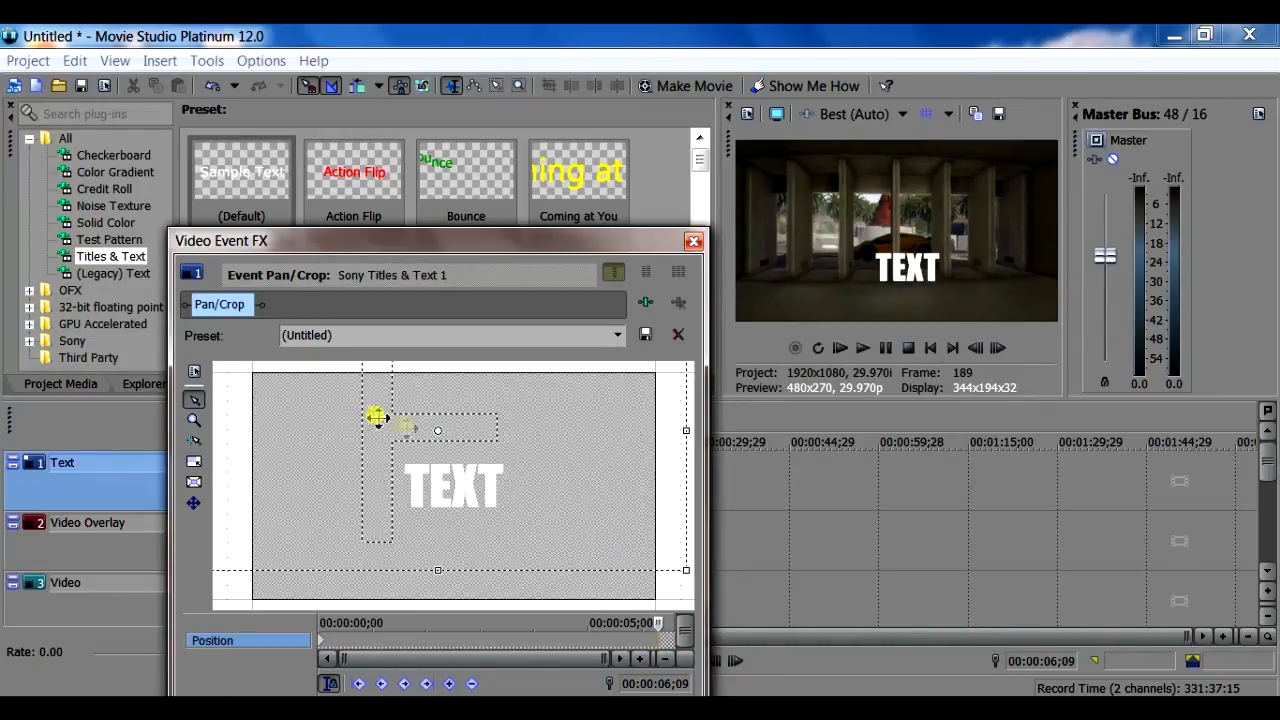
left_click_drag(409, 435, 466, 440)
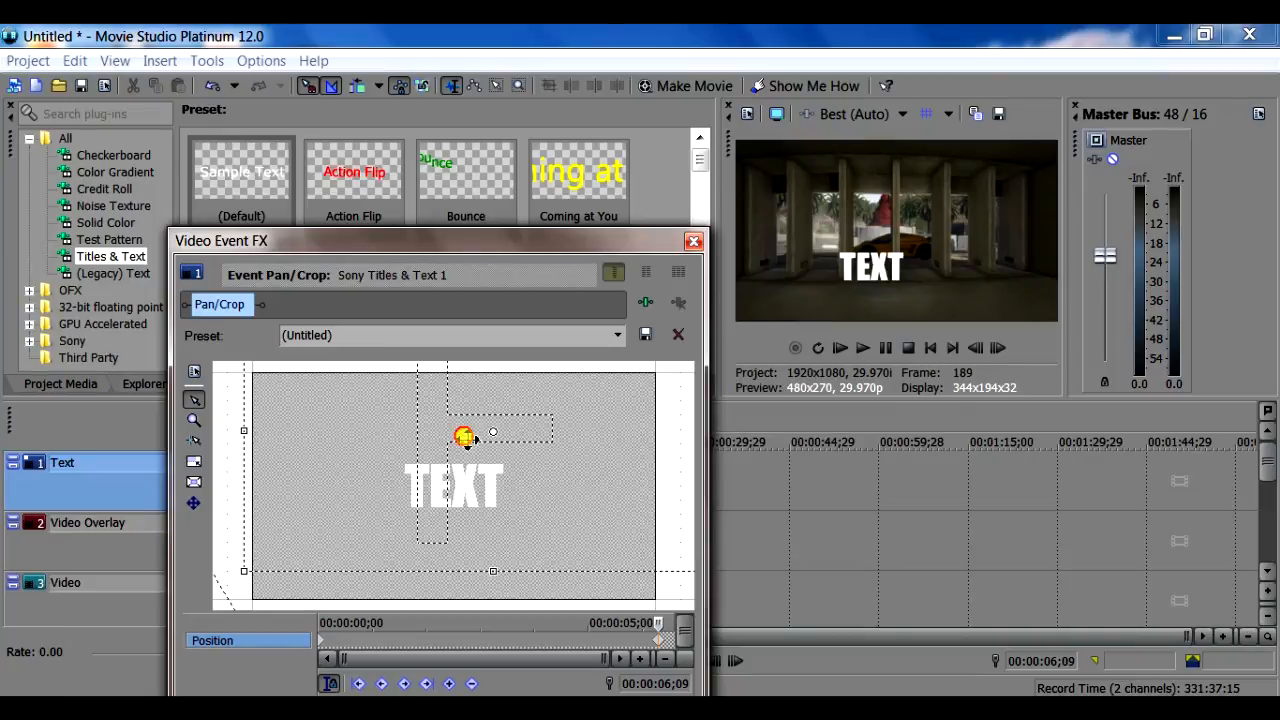
left_click_drag(464, 437, 466, 440)
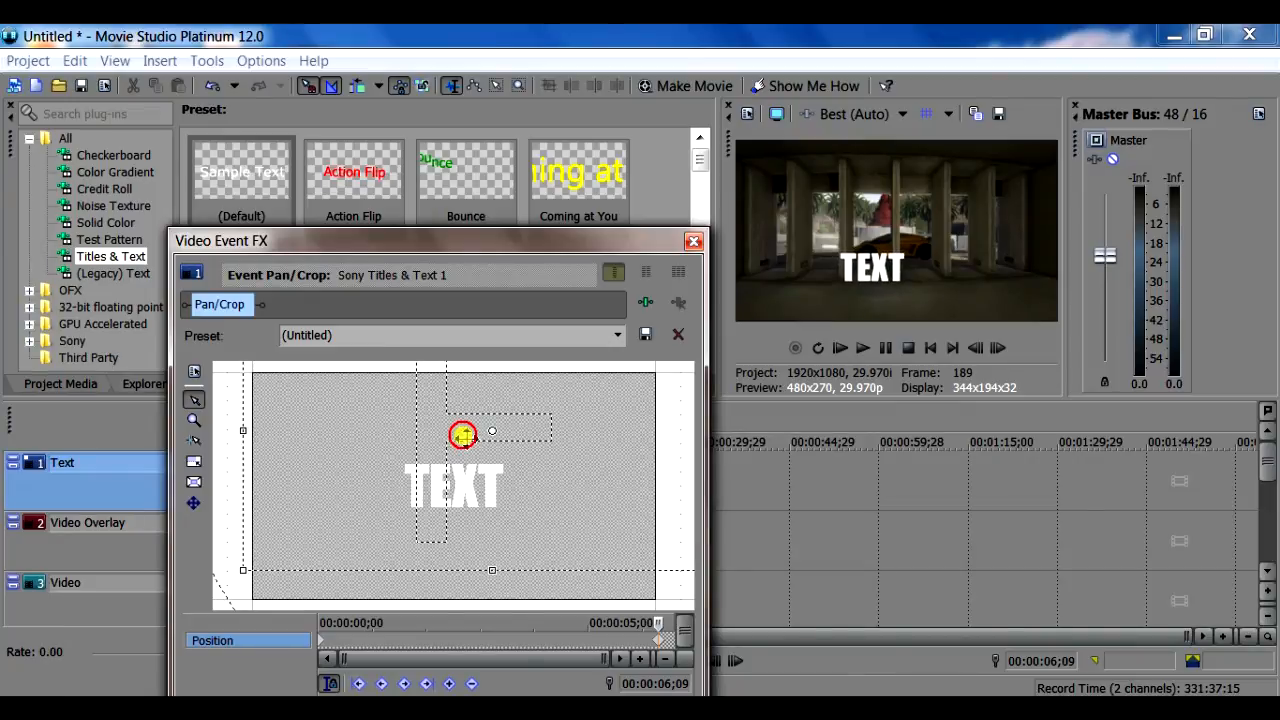
left_click_drag(465, 440, 465, 435)
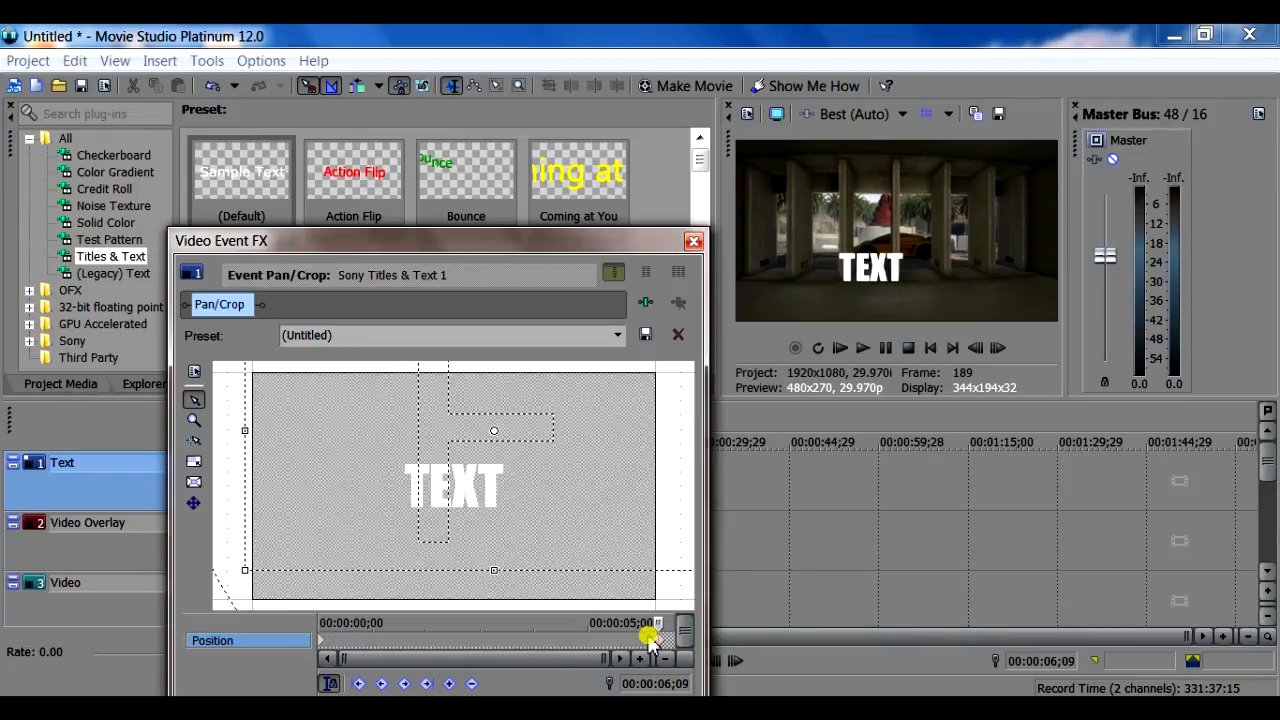
left_click(694, 245)
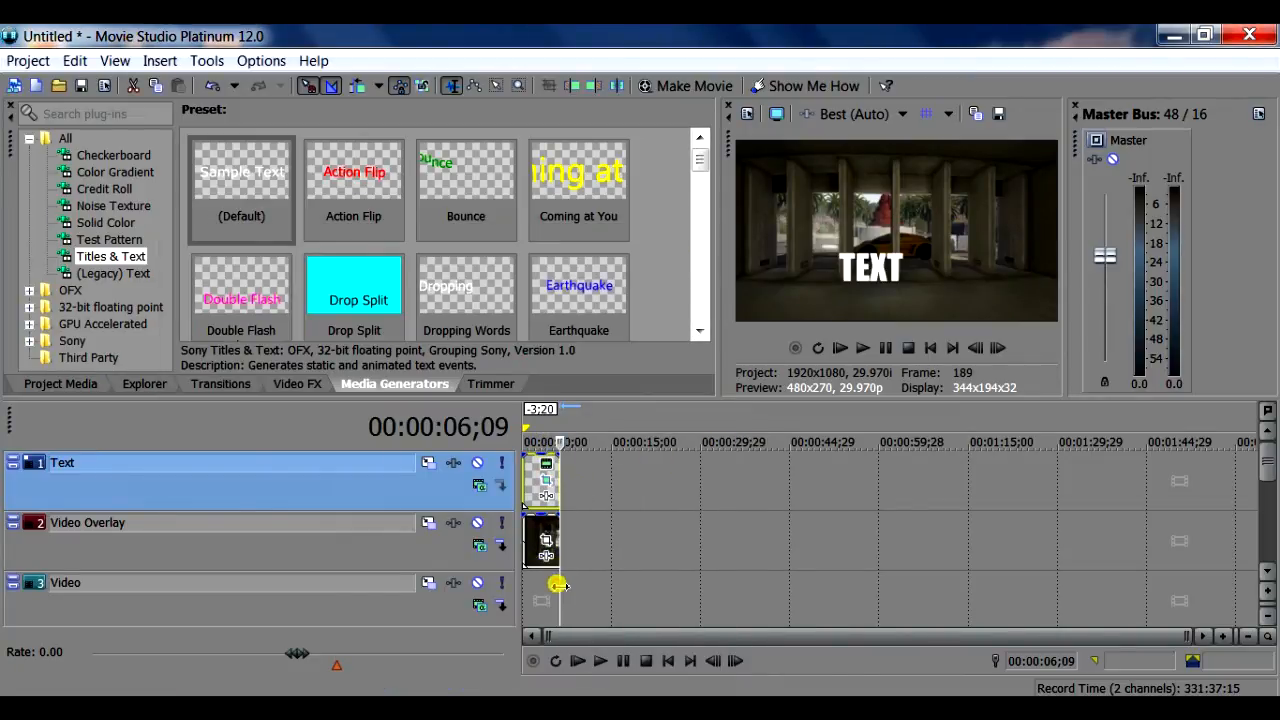
Play the project from the start twice to check the text's movement against the car, and return to the beginning
left_click_drag(553, 584, 521, 585)
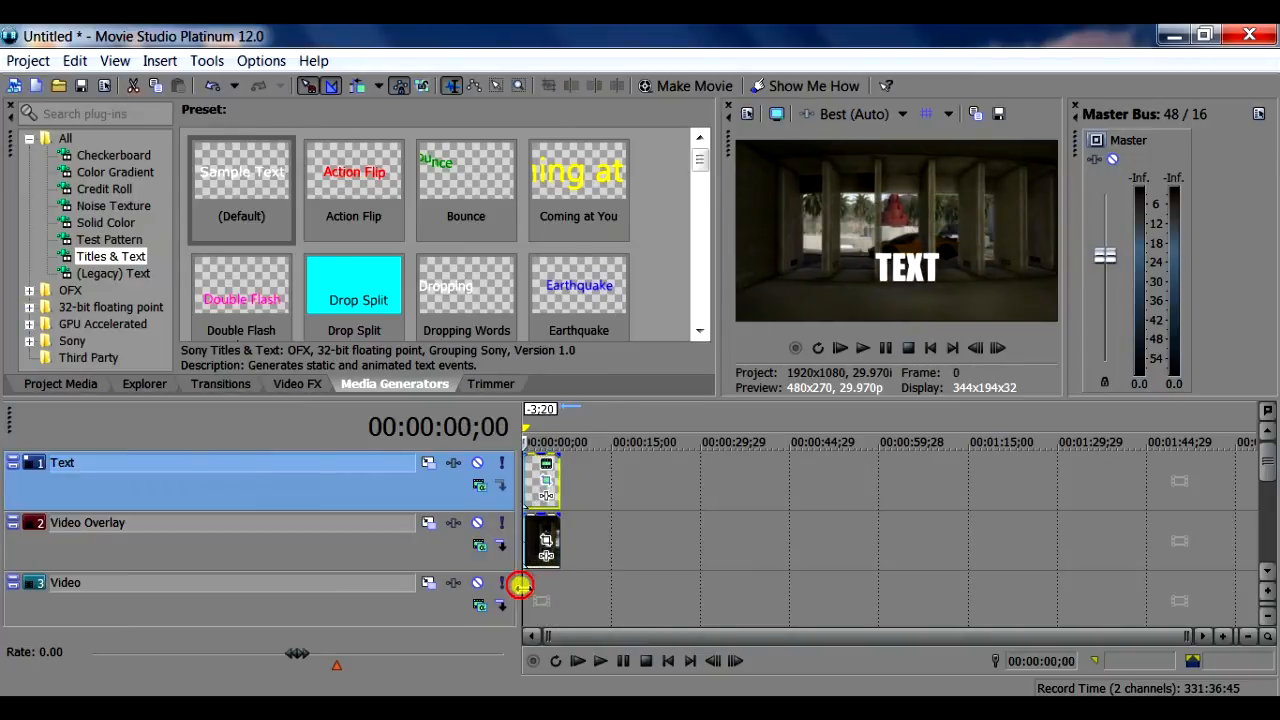
left_click(863, 348)
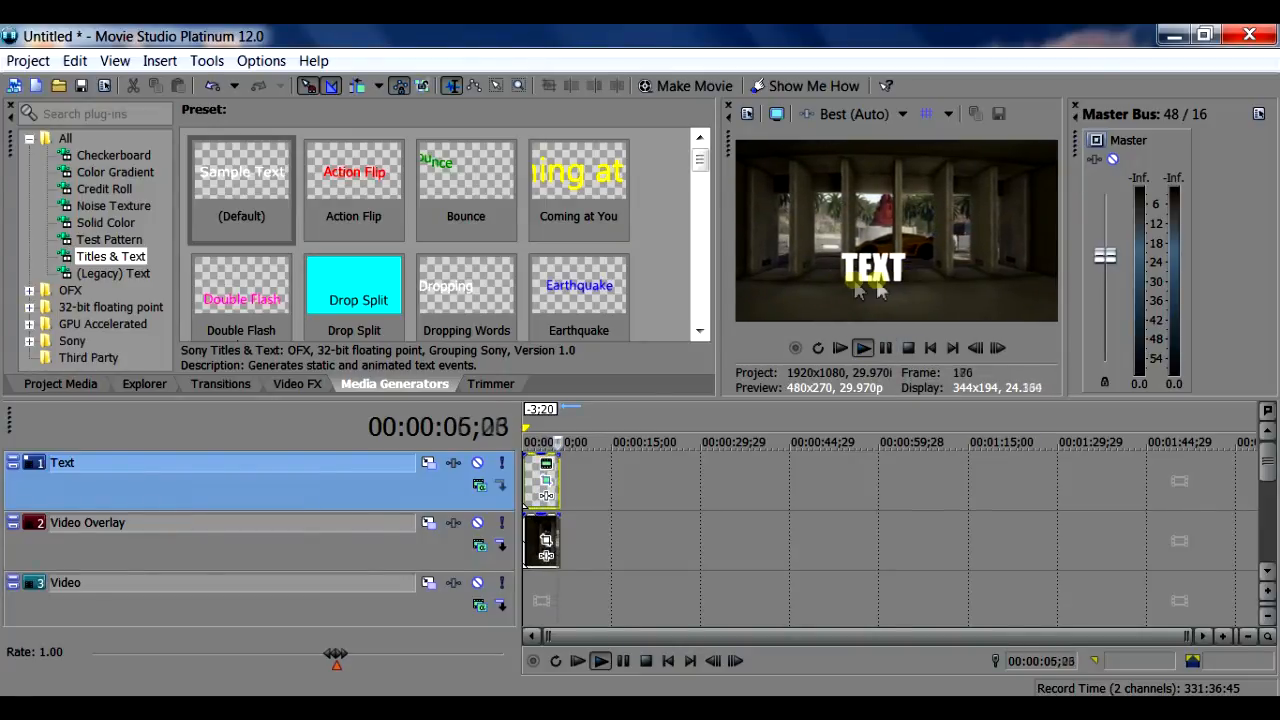
left_click(886, 349)
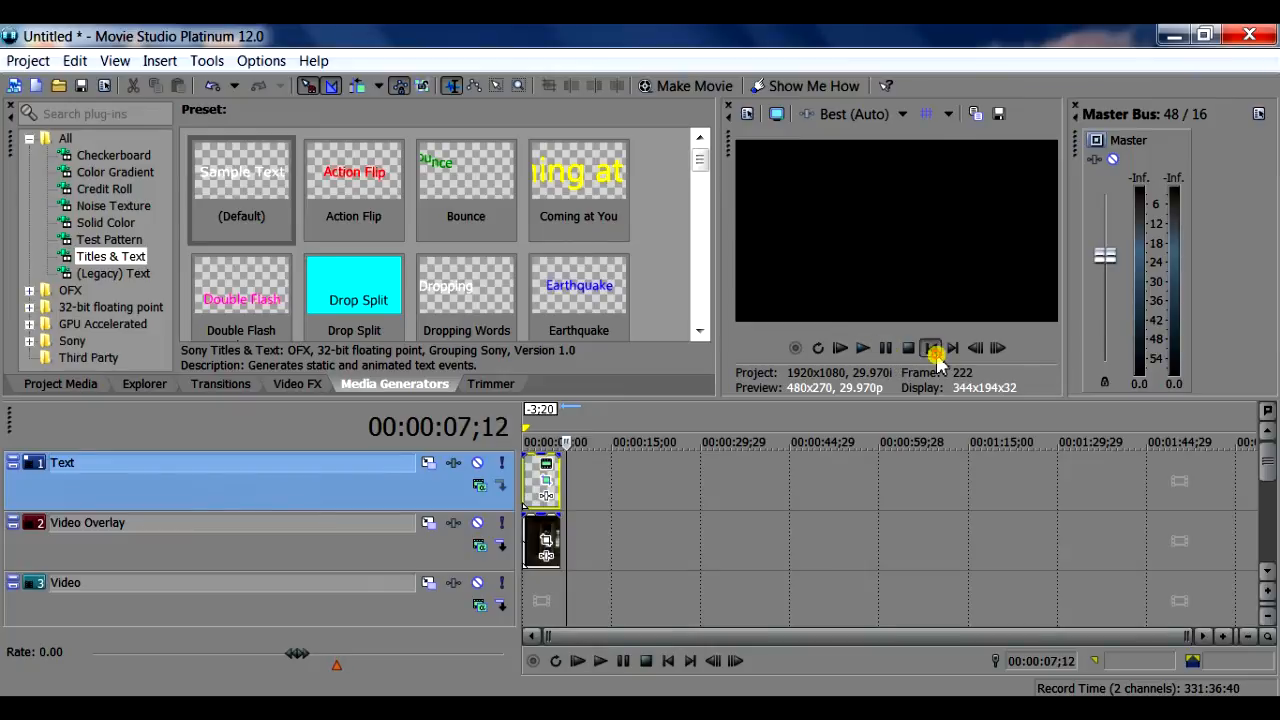
left_click(931, 349)
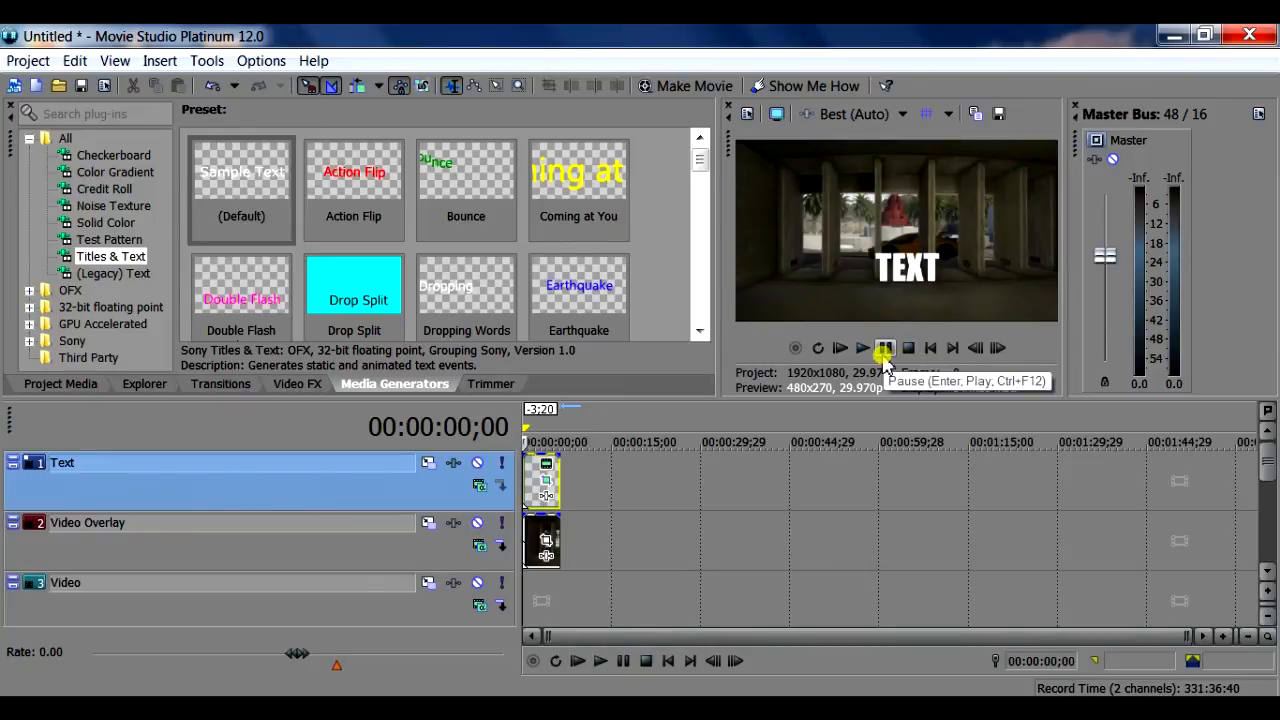
left_click(884, 350)
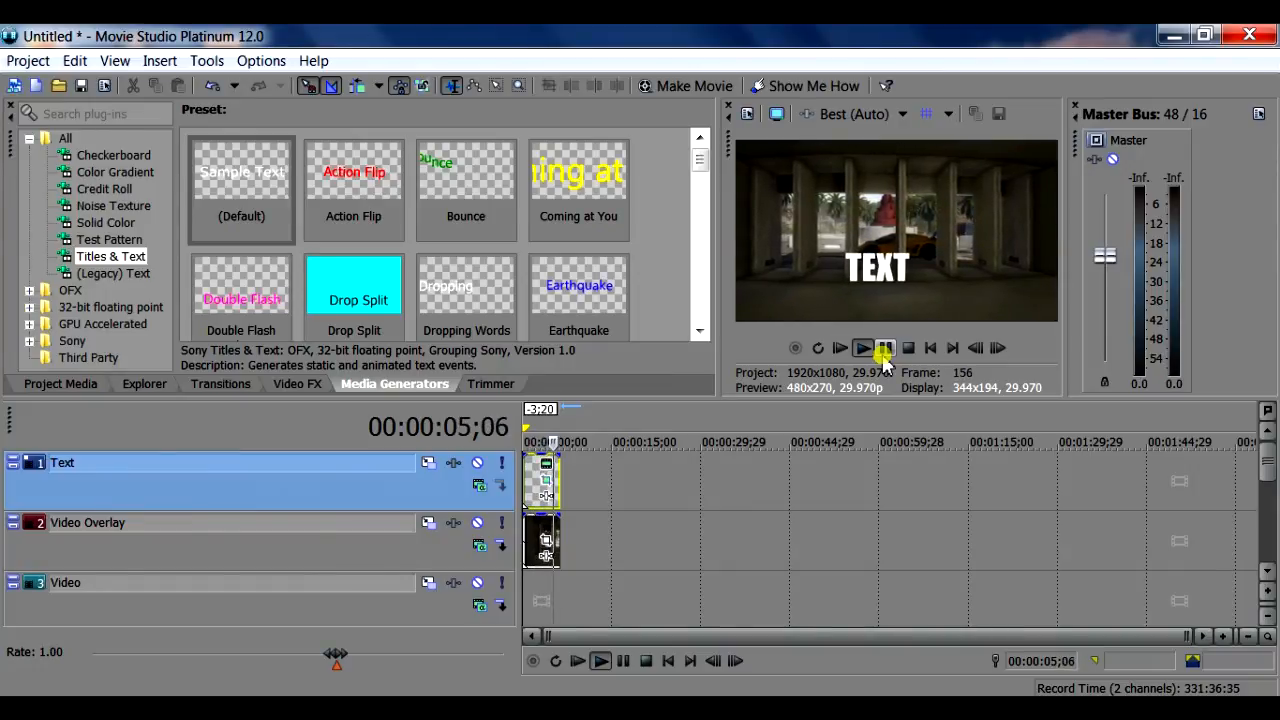
left_click(884, 350)
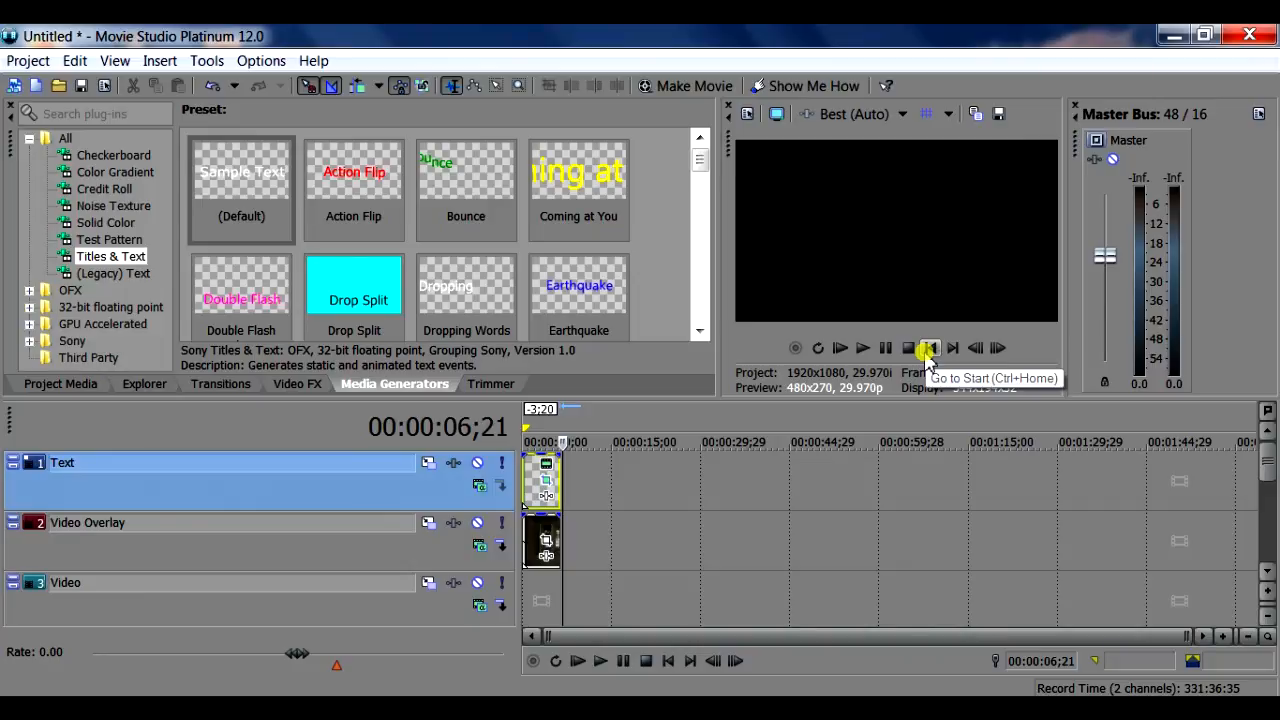
left_click(927, 350)
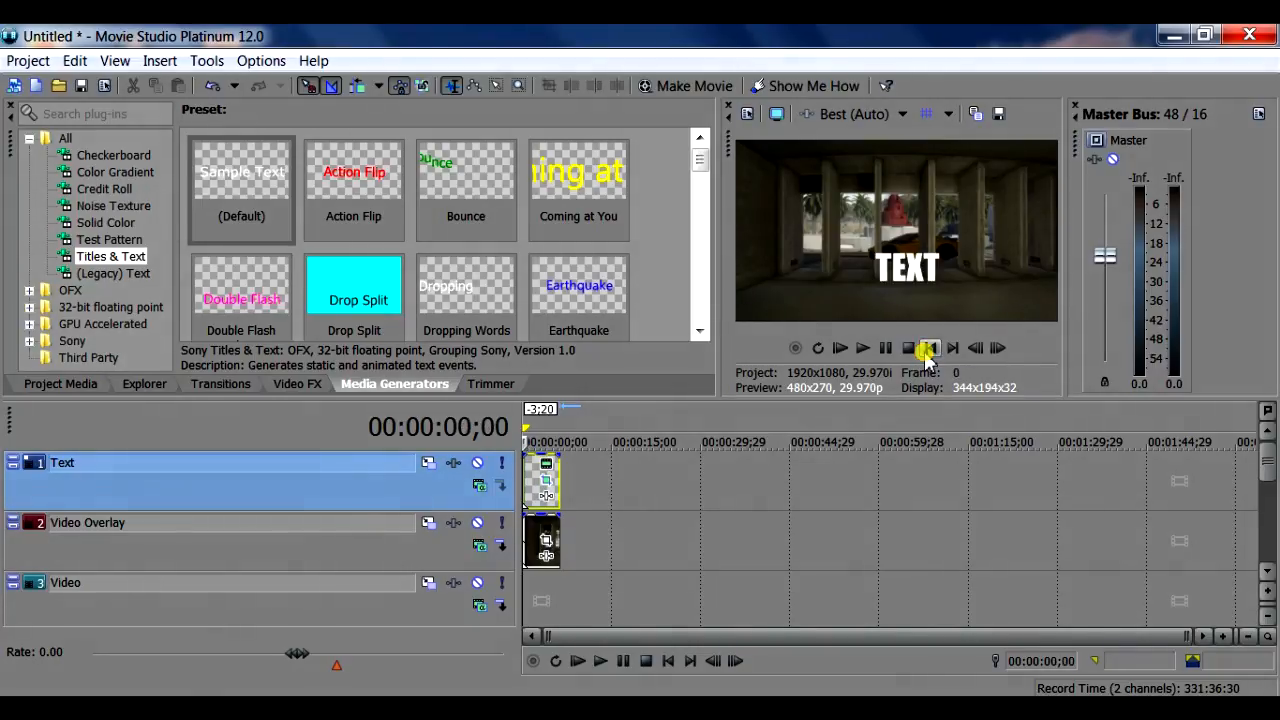